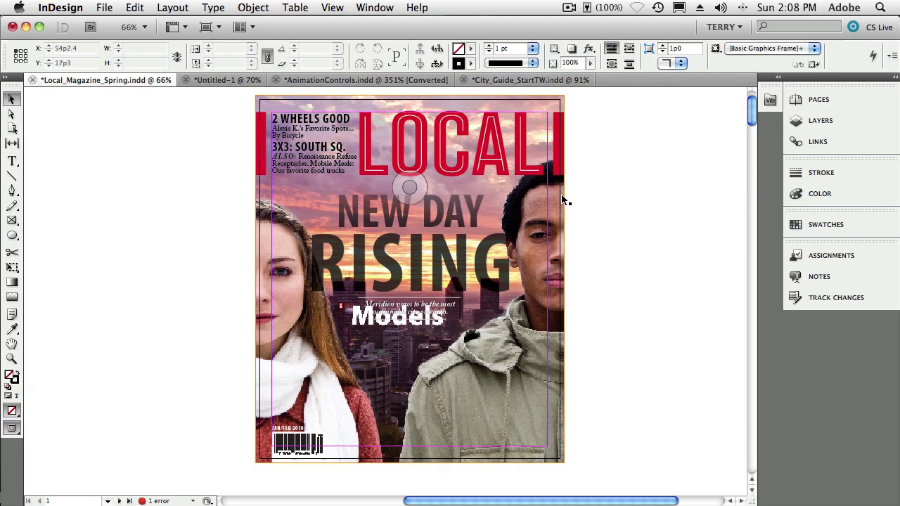
Select the white inline of the letter C nested inside the LOCAL masthead group and resize it to about 4p4 by 10p10
click(444, 159)
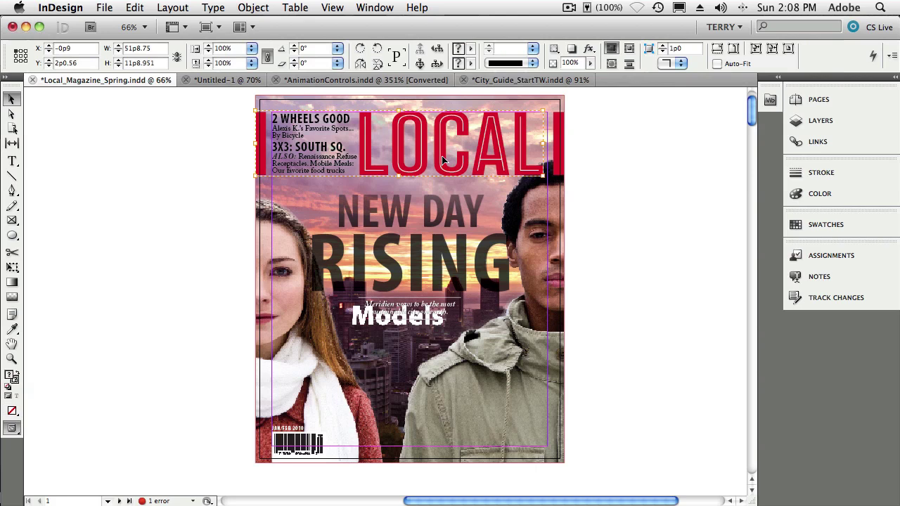
key(super+equal)
key(super+equal)
key(super+equal)
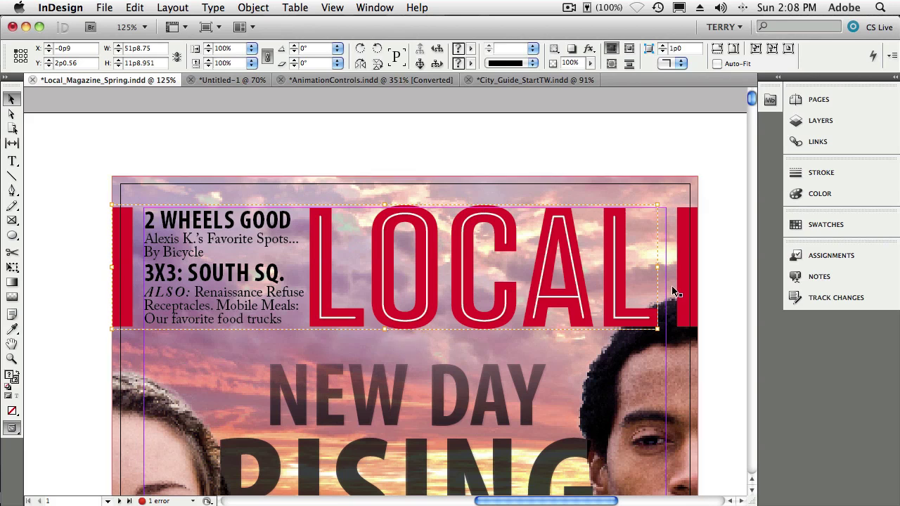
double_click(463, 286)
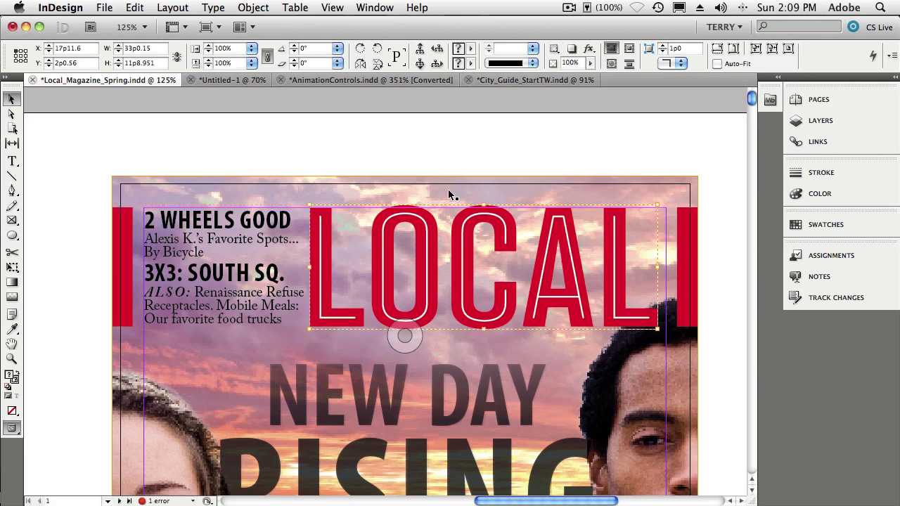
double_click(461, 293)
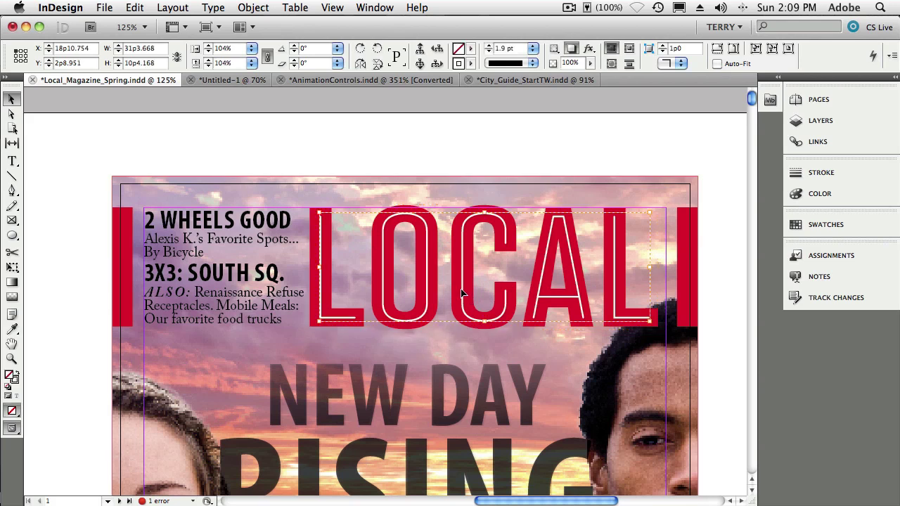
double_click(464, 293)
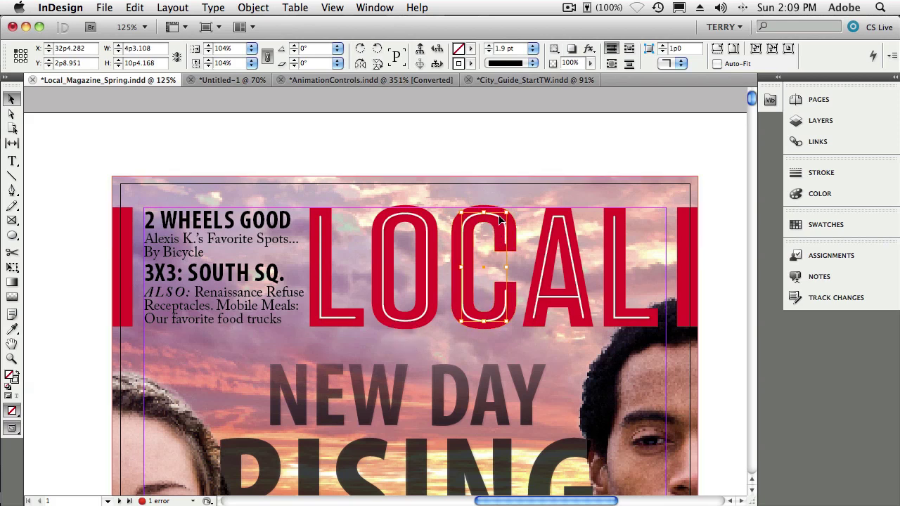
drag(507, 211, 508, 206)
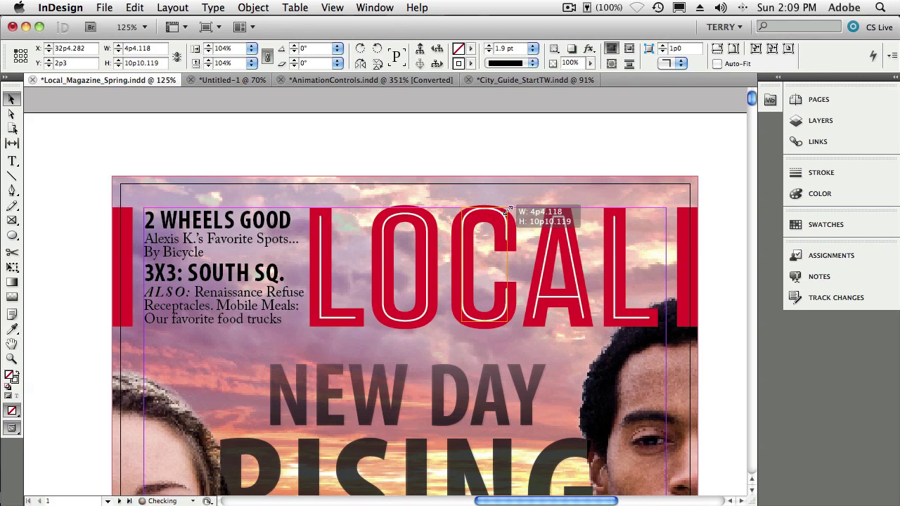
click(486, 155)
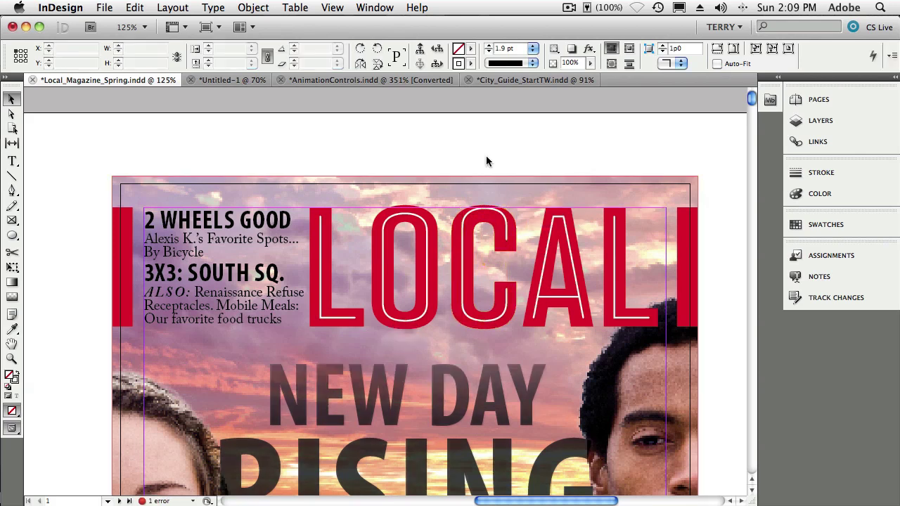
Compare the selection extent of the LOCAL masthead group with the separate red bar at the cover's right edge
click(500, 227)
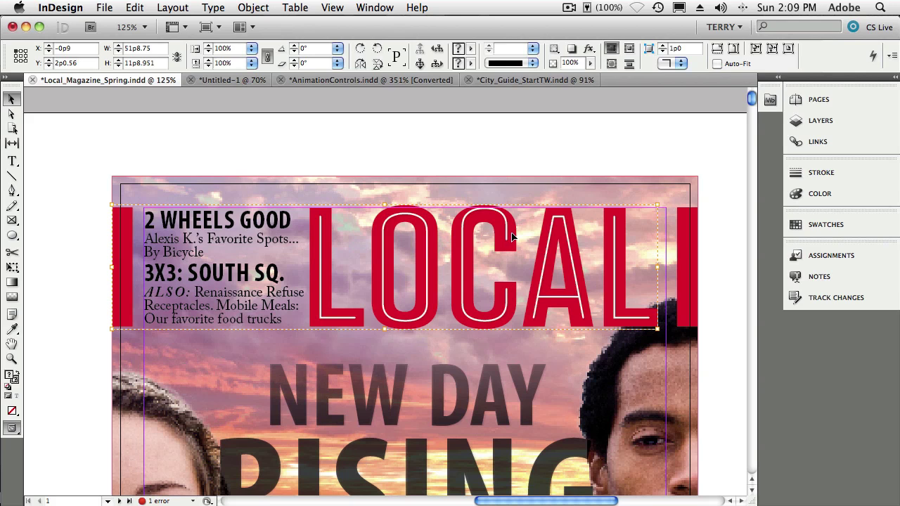
click(682, 306)
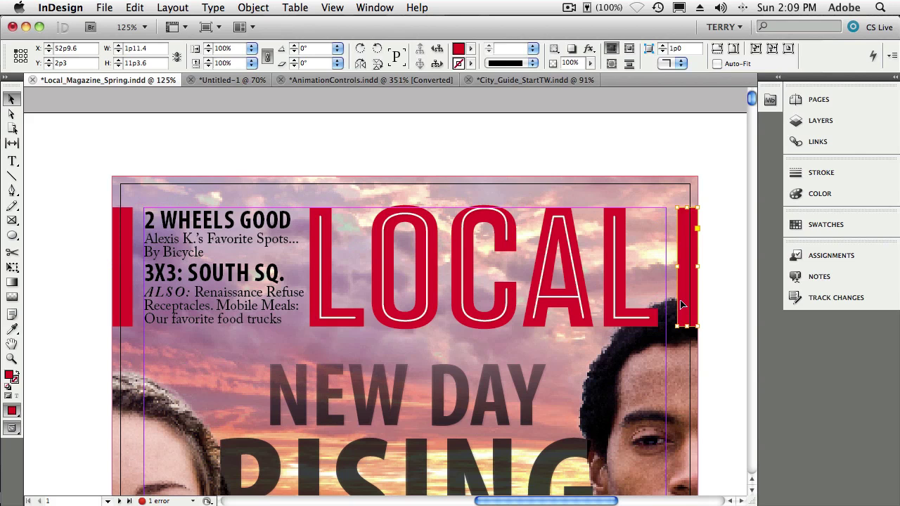
click(635, 296)
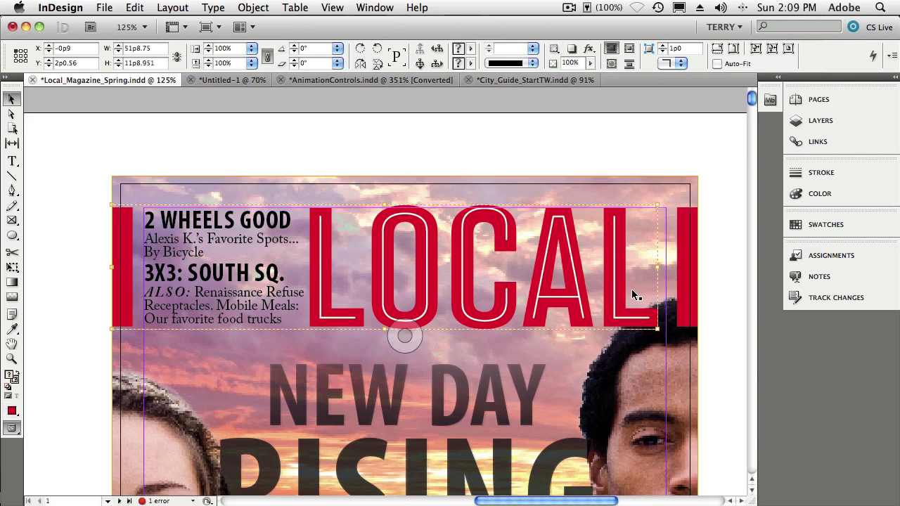
click(687, 295)
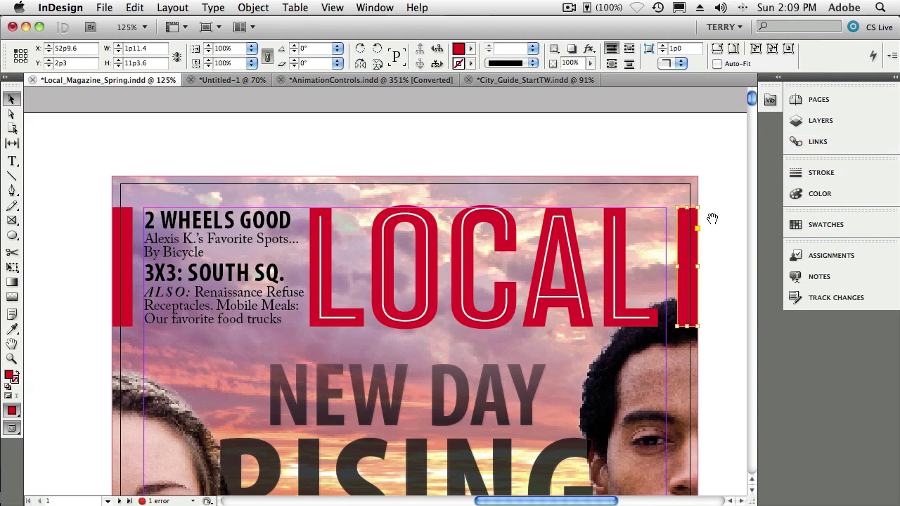
List the objects on the Text layer and check the visibility of the Right Bar object
drag(712, 219, 548, 205)
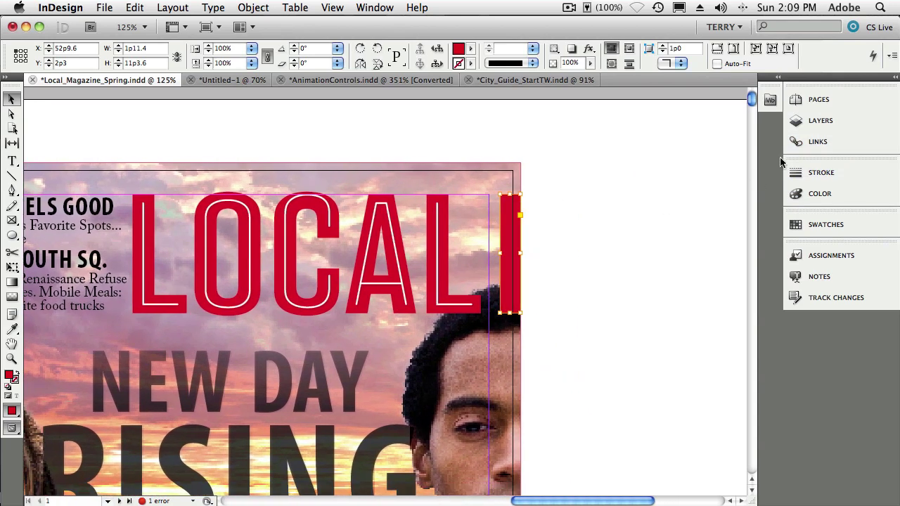
click(805, 123)
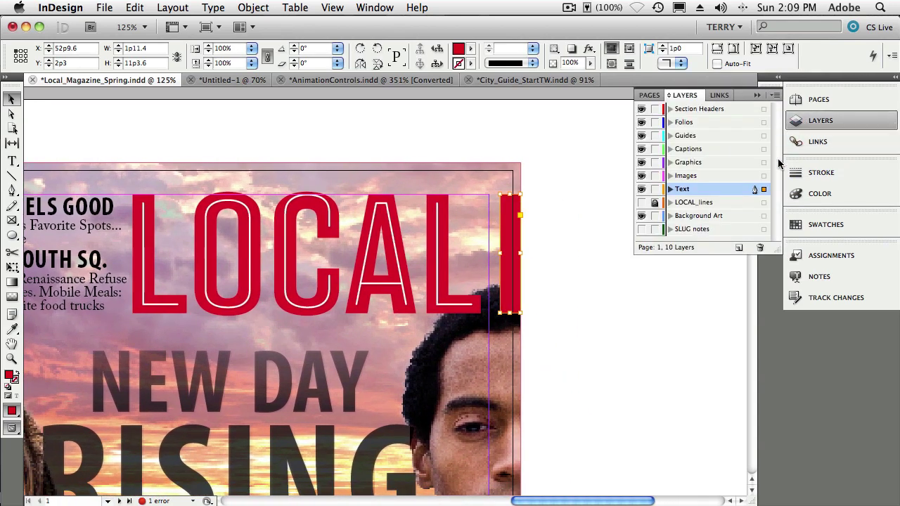
click(670, 189)
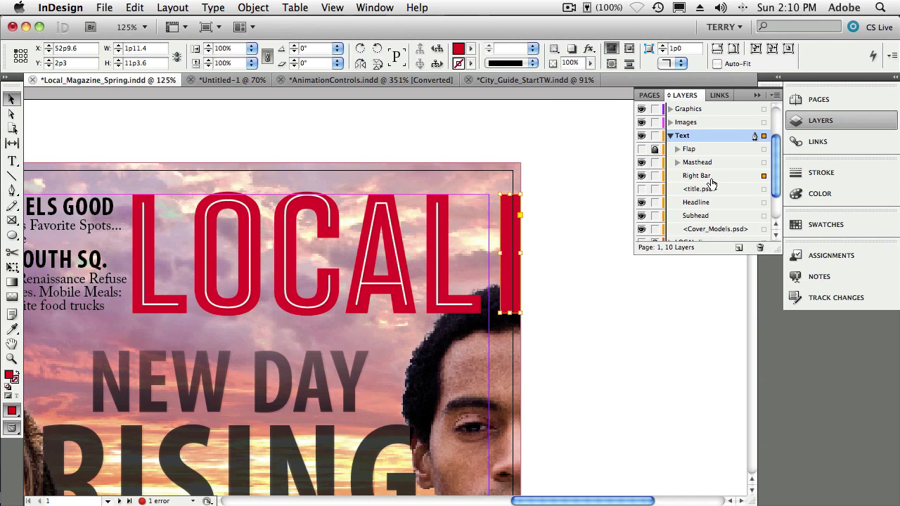
click(642, 179)
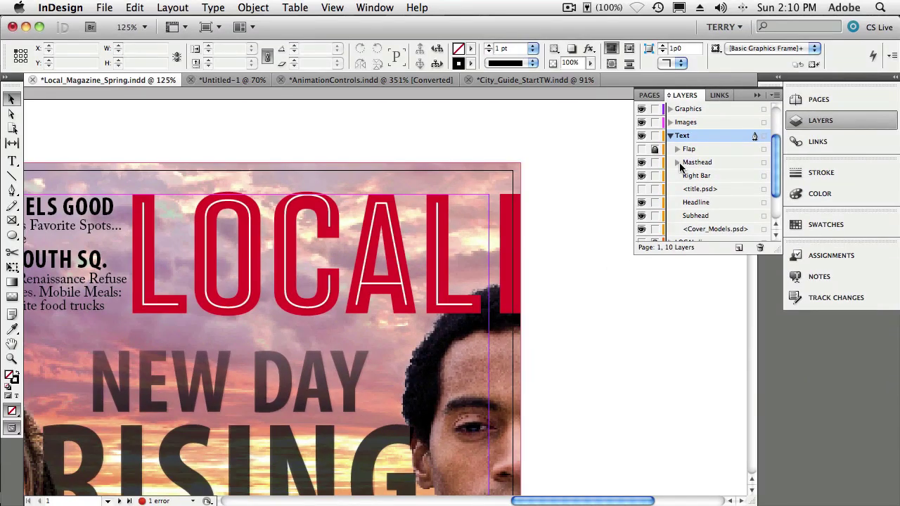
Move the Right Bar object into the Masthead group between Left Bar and Logotype, and select the whole masthead on the cover
click(677, 162)
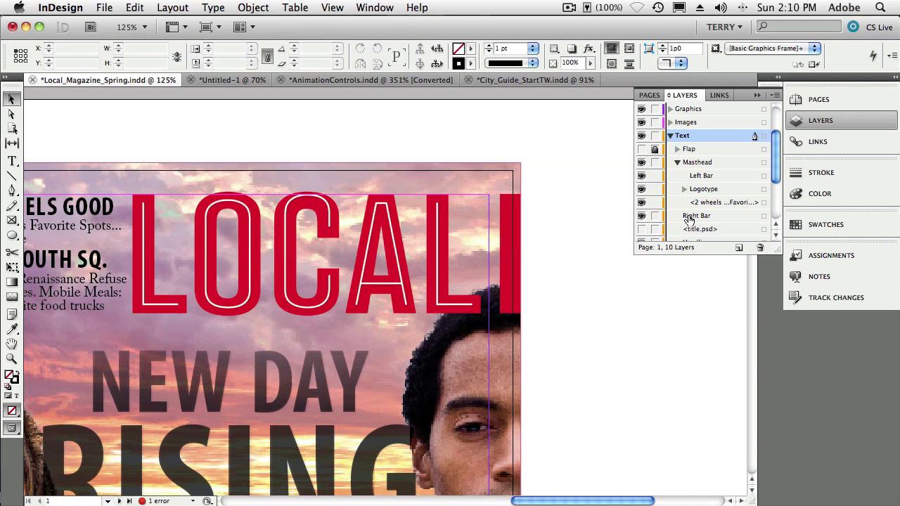
drag(689, 219, 693, 188)
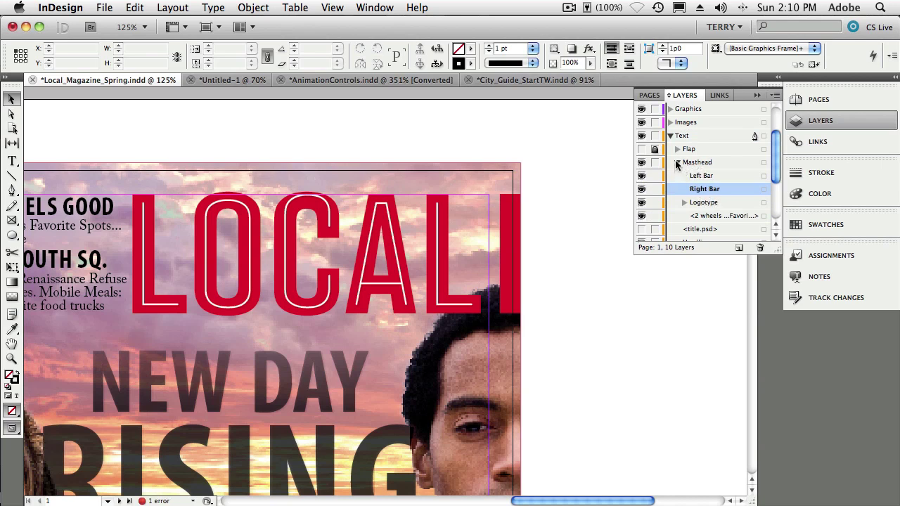
click(678, 163)
click(520, 213)
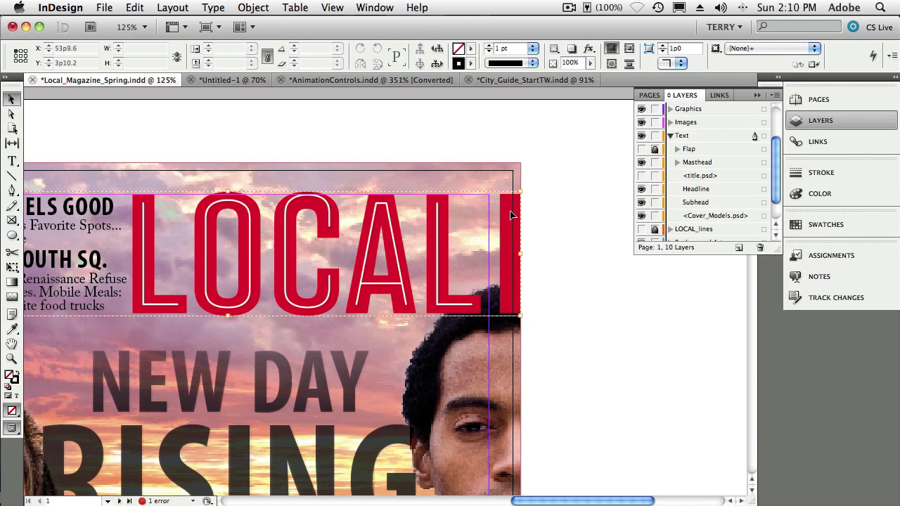
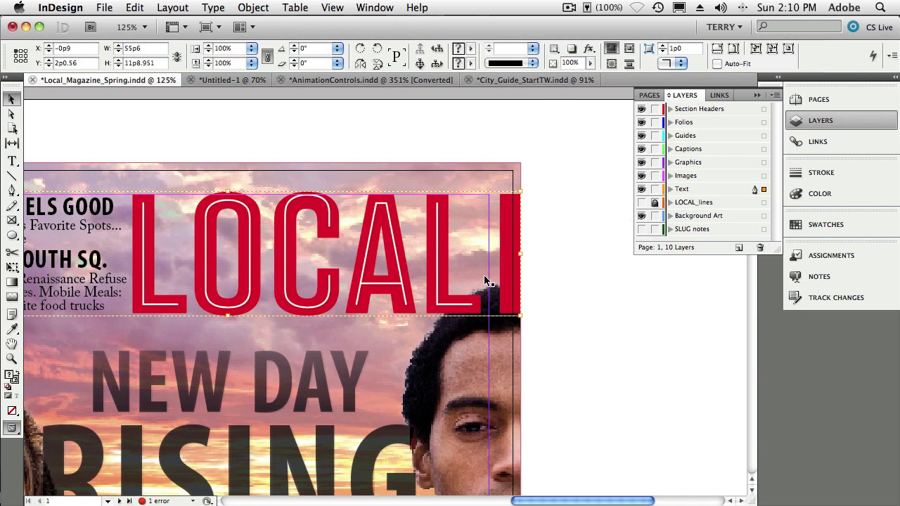
Select the placed photo of the two cover models and set its display performance to high quality
scroll(288, 438, down, 6)
scroll(288, 438, left, 5)
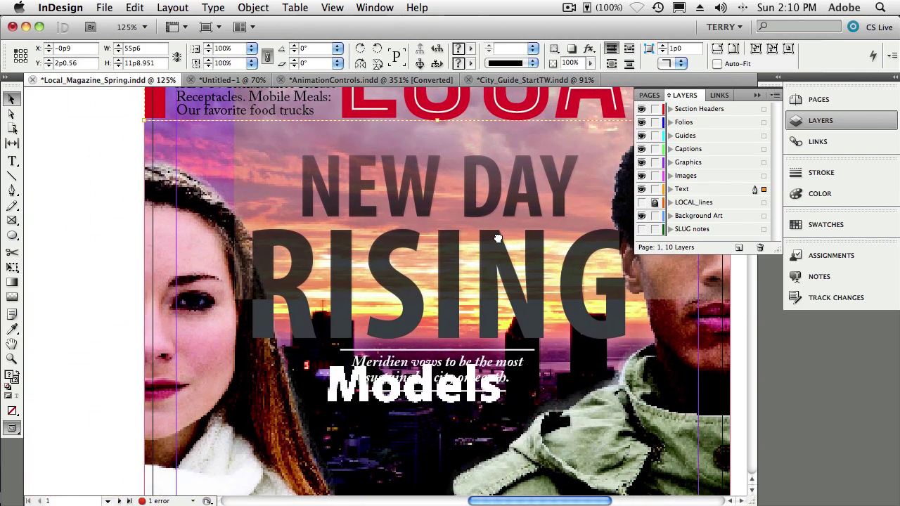
scroll(461, 312, down, 2)
scroll(461, 312, right, 2)
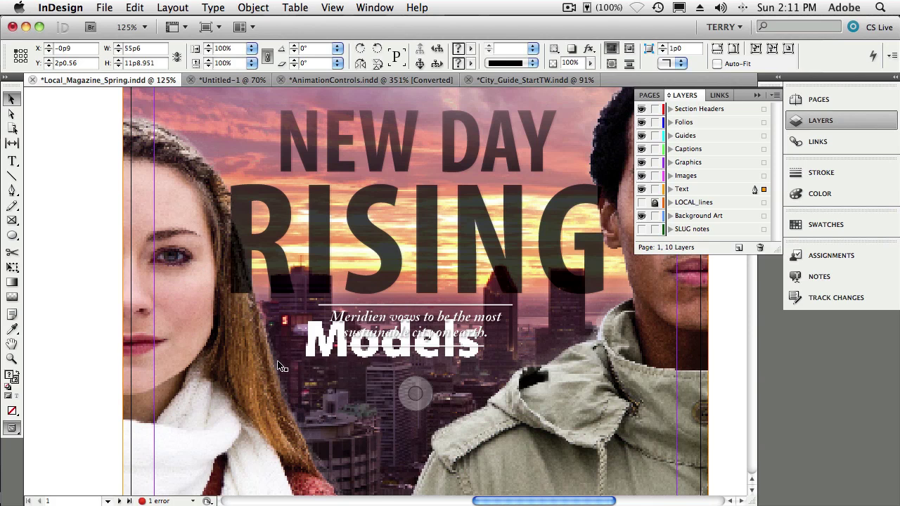
right_click(220, 378)
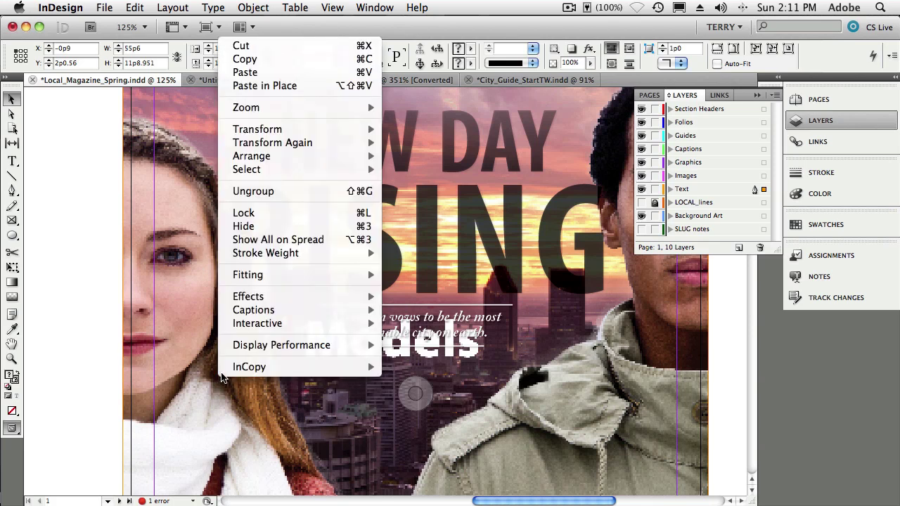
mouse_move(365, 352)
click(402, 371)
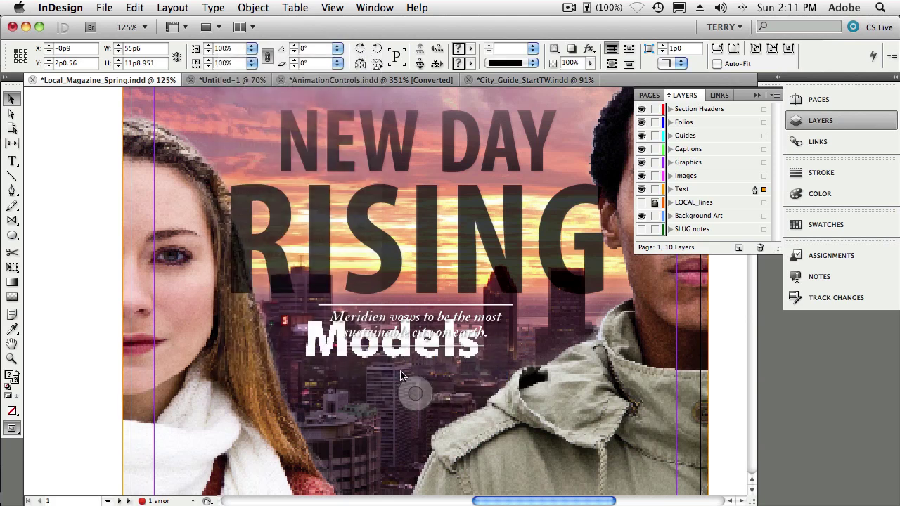
click(288, 394)
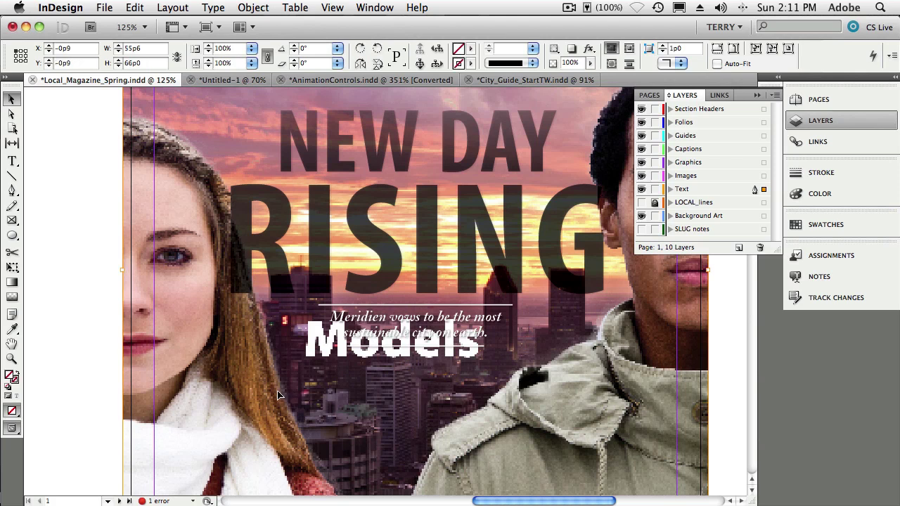
right_click(278, 395)
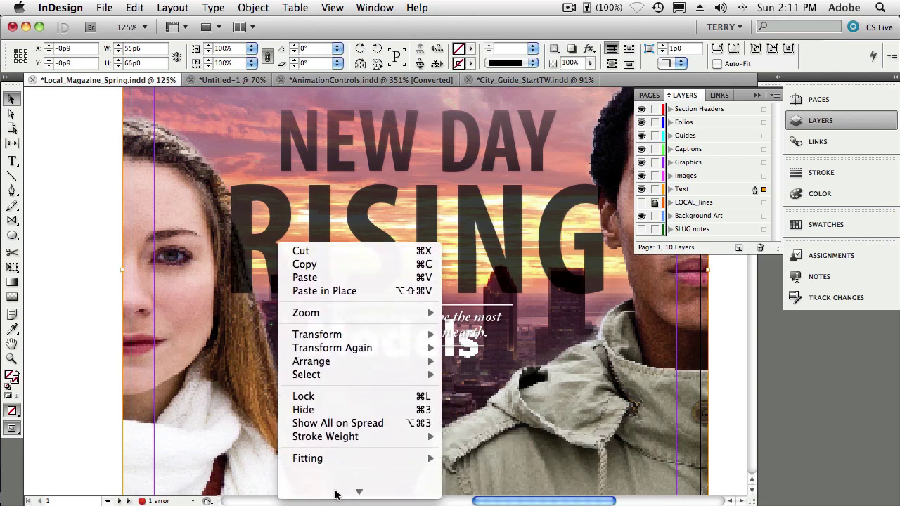
click(148, 428)
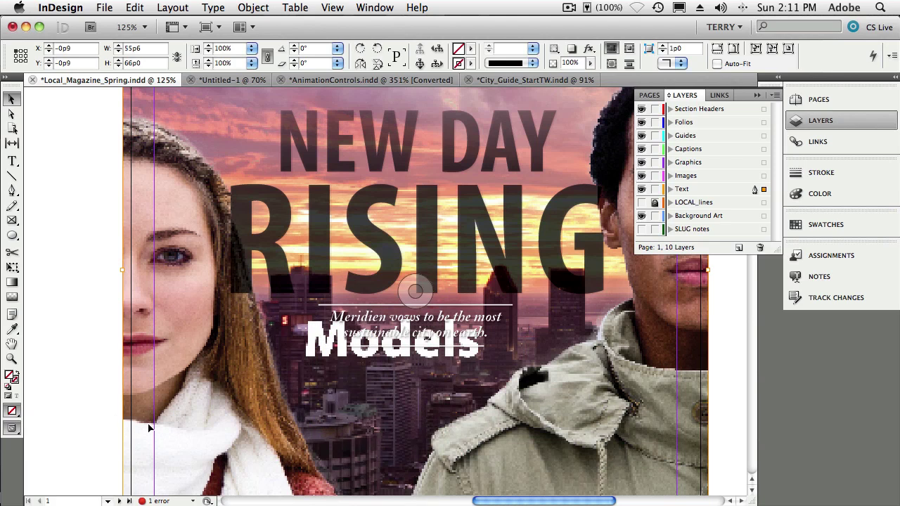
right_click(272, 419)
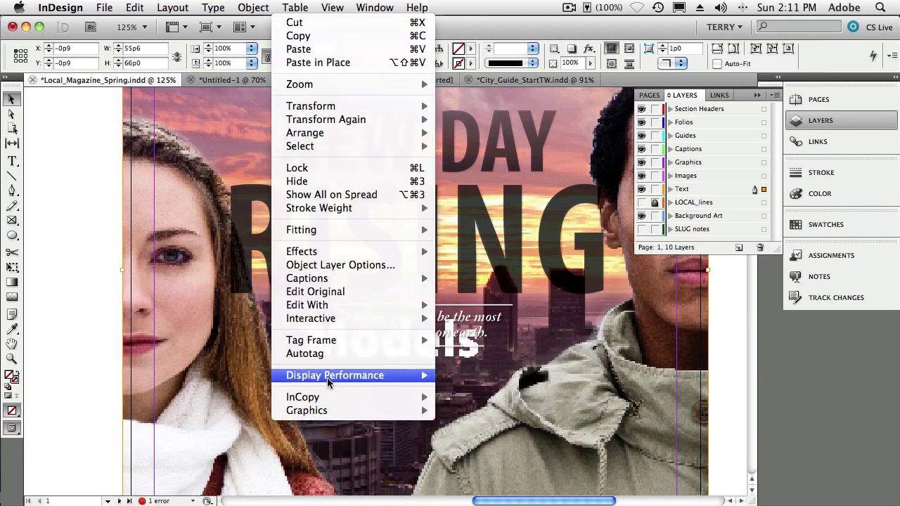
mouse_move(329, 380)
click(464, 401)
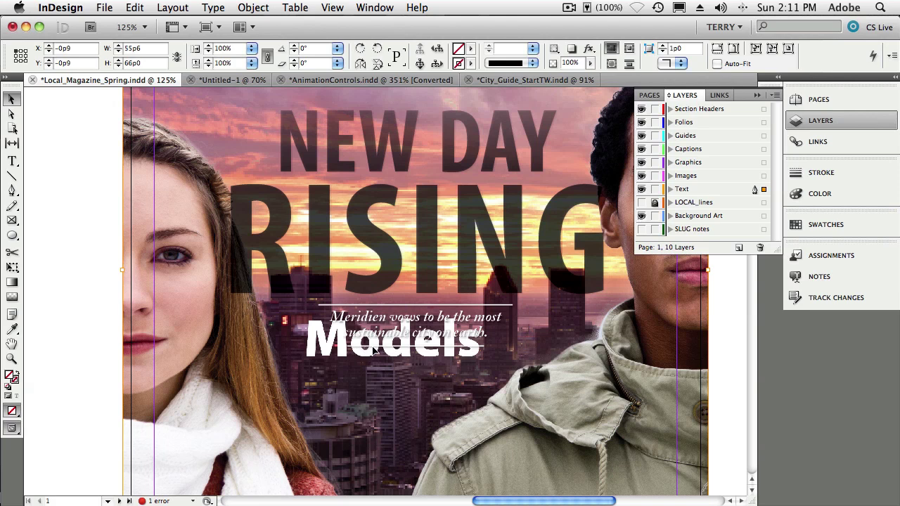
Hide the Models layer of the placed cover photo through its Object Layer Options
click(410, 335)
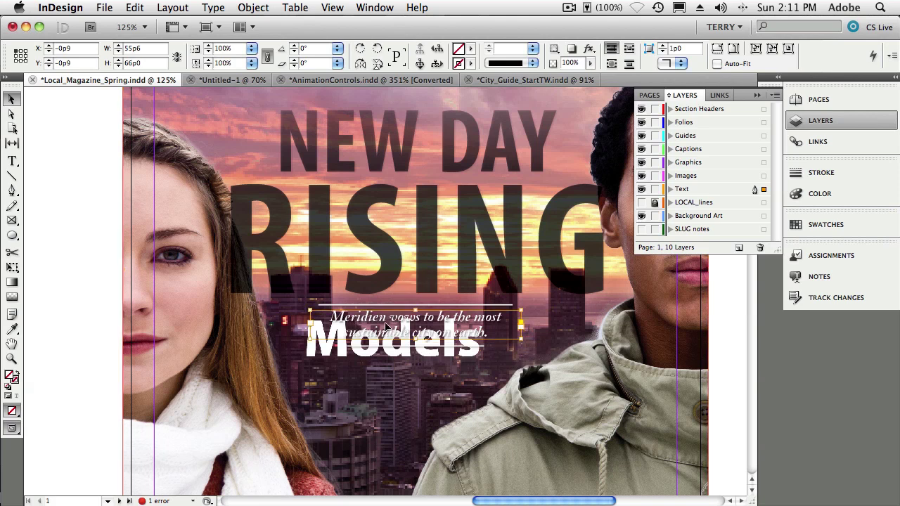
click(415, 394)
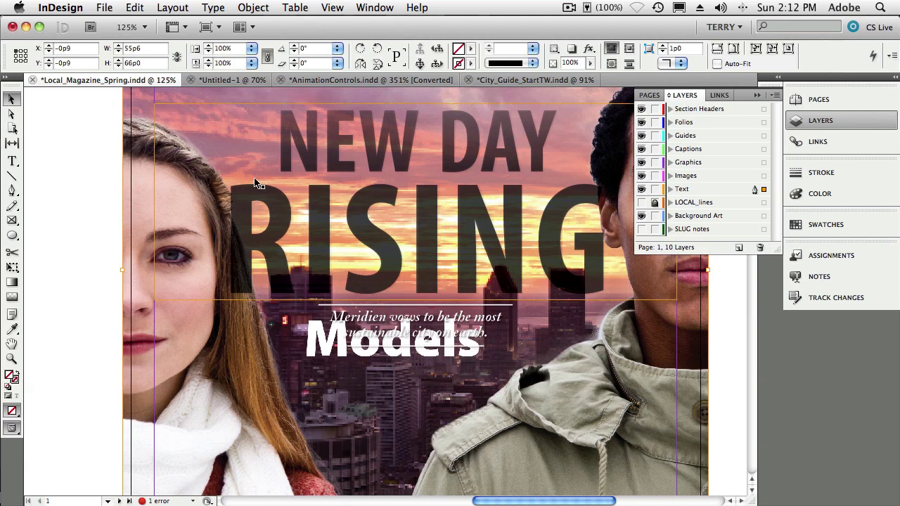
click(252, 8)
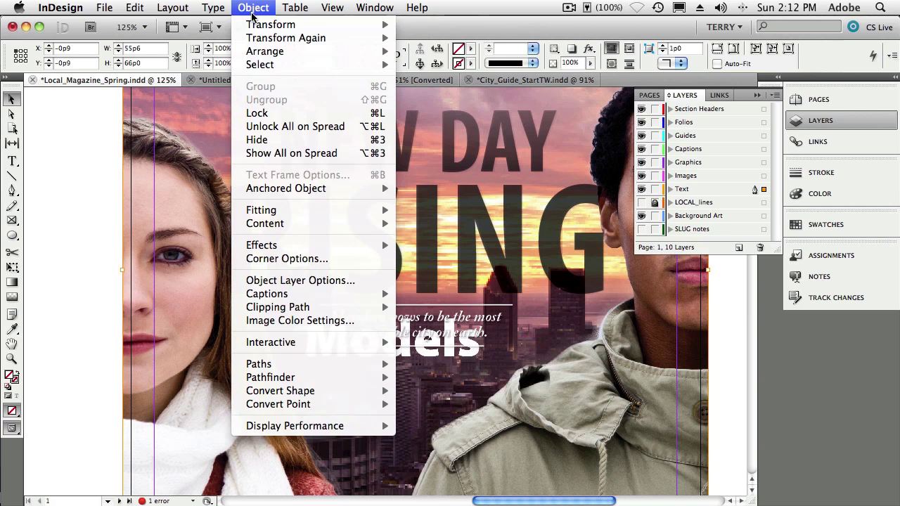
click(287, 281)
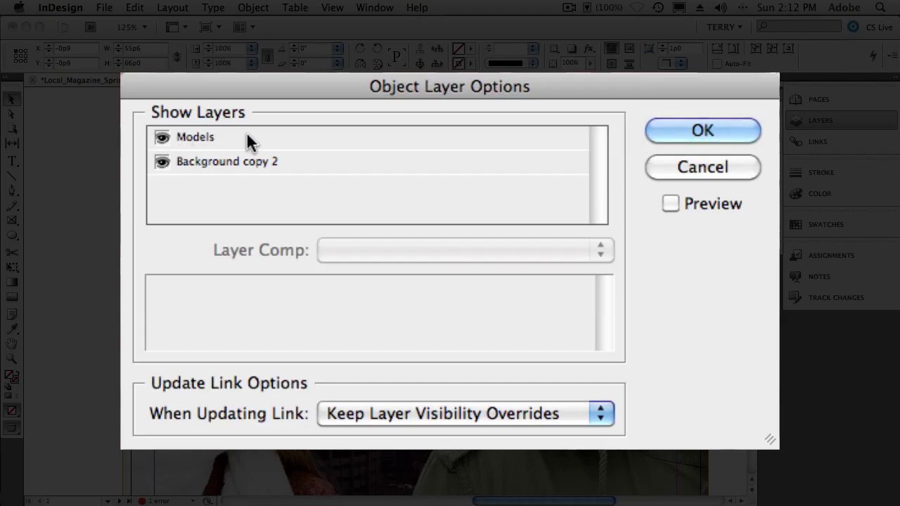
click(162, 137)
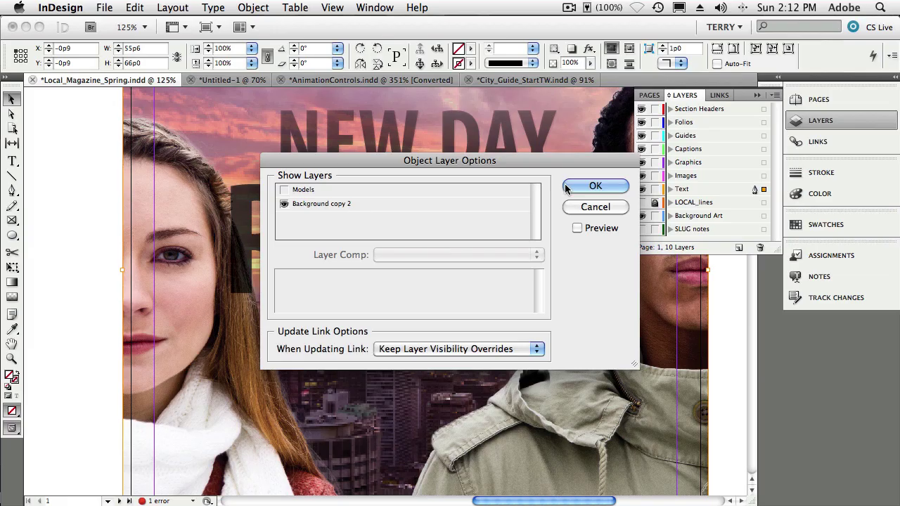
click(651, 130)
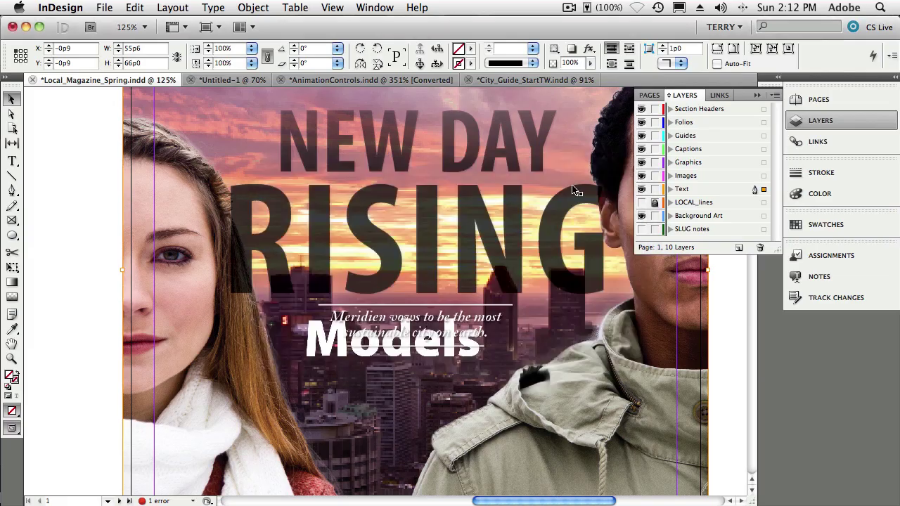
click(415, 291)
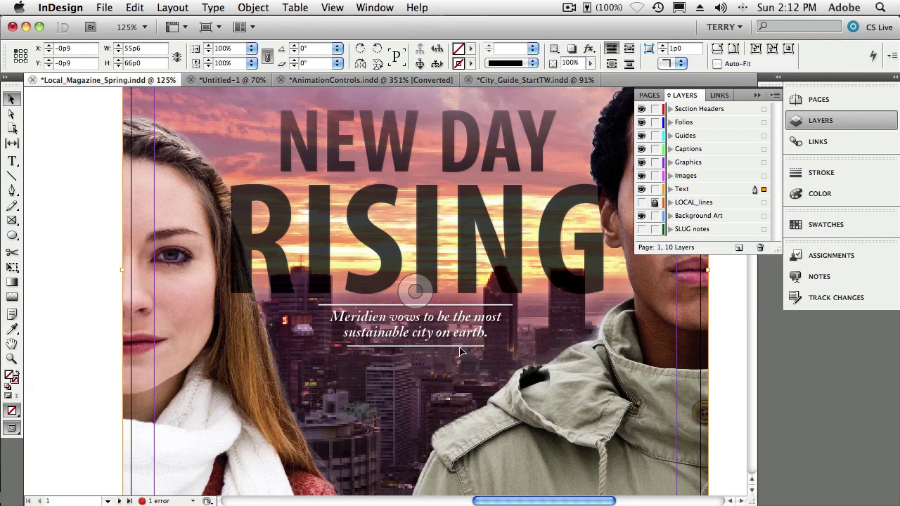
Collapse the layer list and bring page 2 with its empty narrow column into view at 75% zoom
click(757, 95)
drag(752, 116, 749, 162)
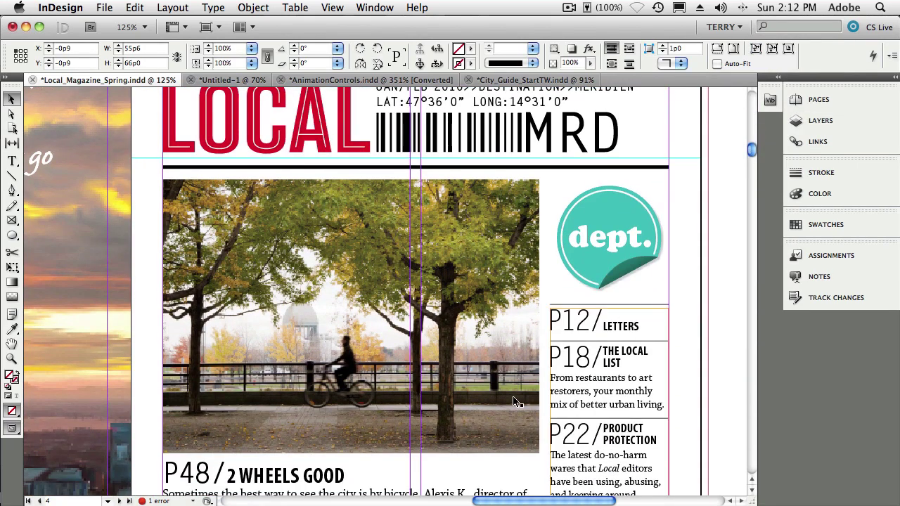
drag(539, 501, 379, 501)
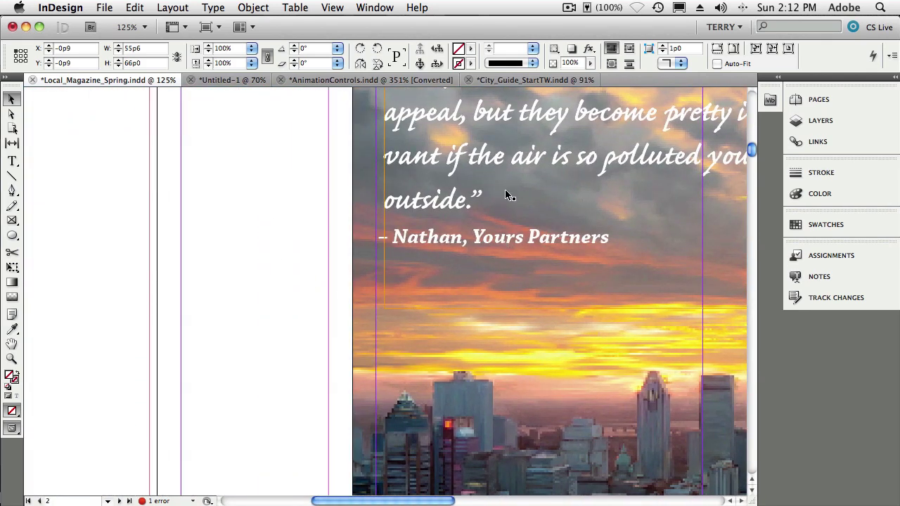
key(super+minus)
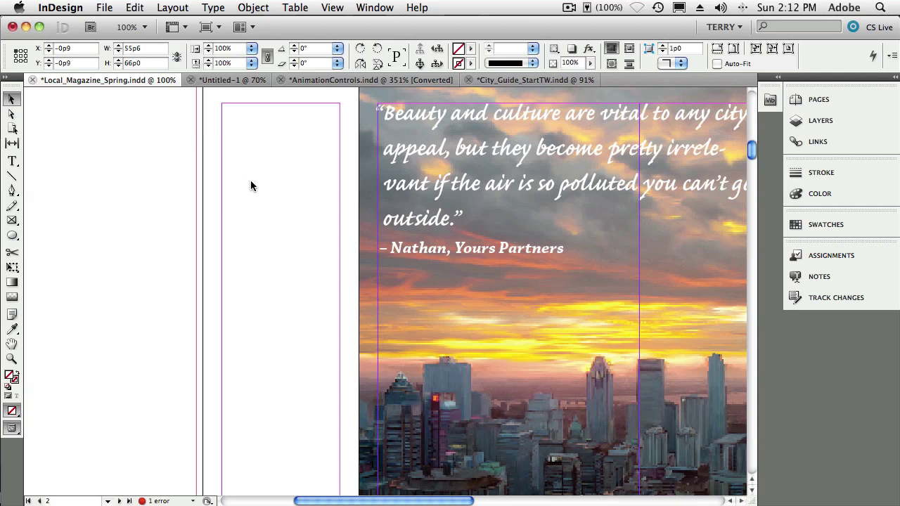
key(super+minus)
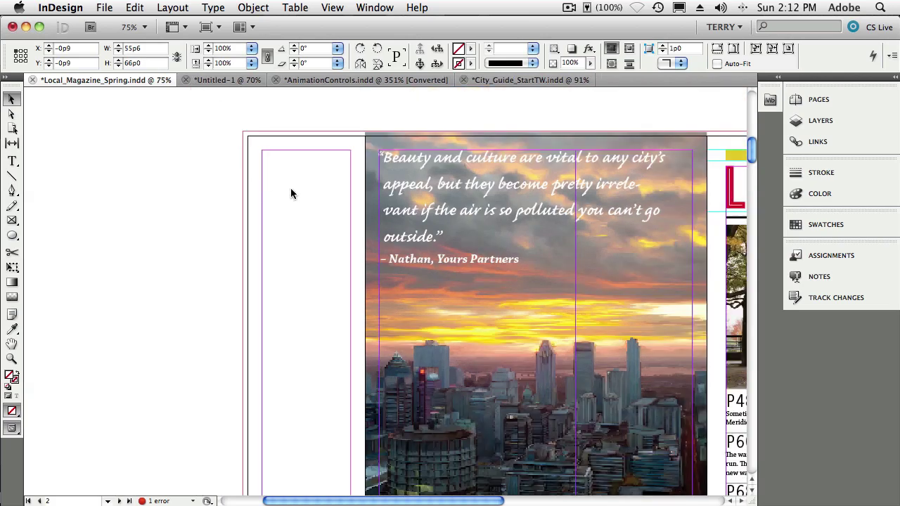
drag(753, 153, 753, 159)
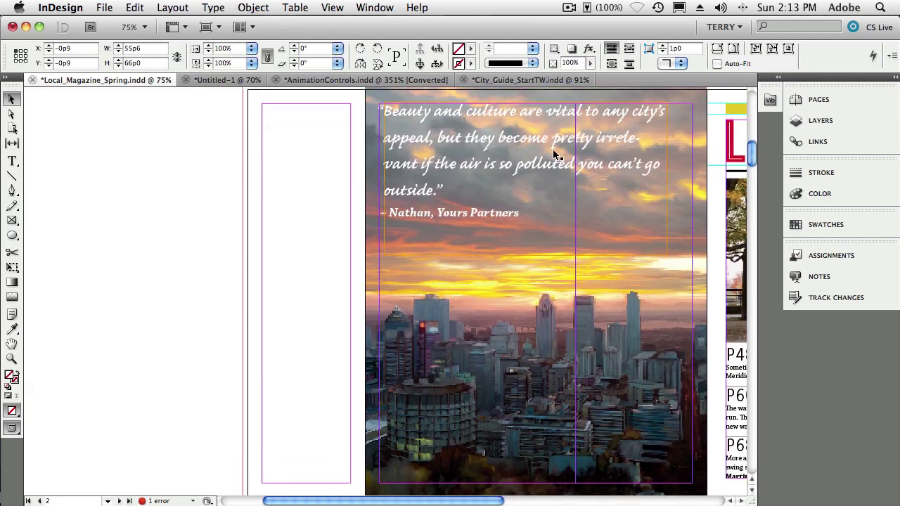
Switch to the Buzzword document in Safari, delete the trailing dash after "November 19, 1863", and save the document
key(super+Tab)
key(super+Tab)
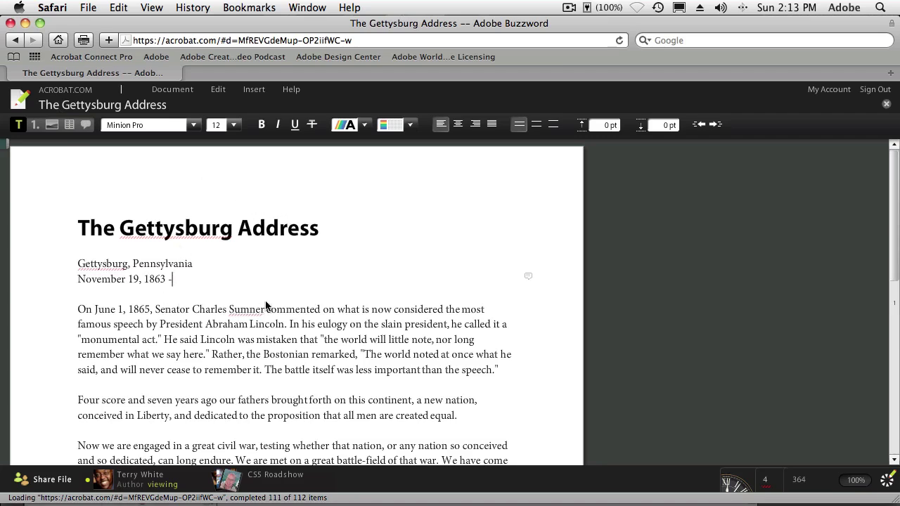
key(BackSpace)
key(BackSpace)
click(160, 95)
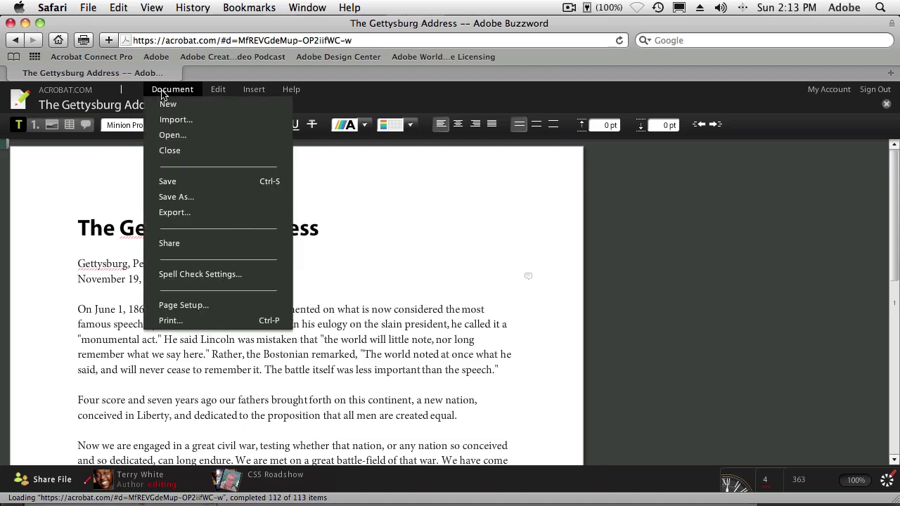
click(173, 185)
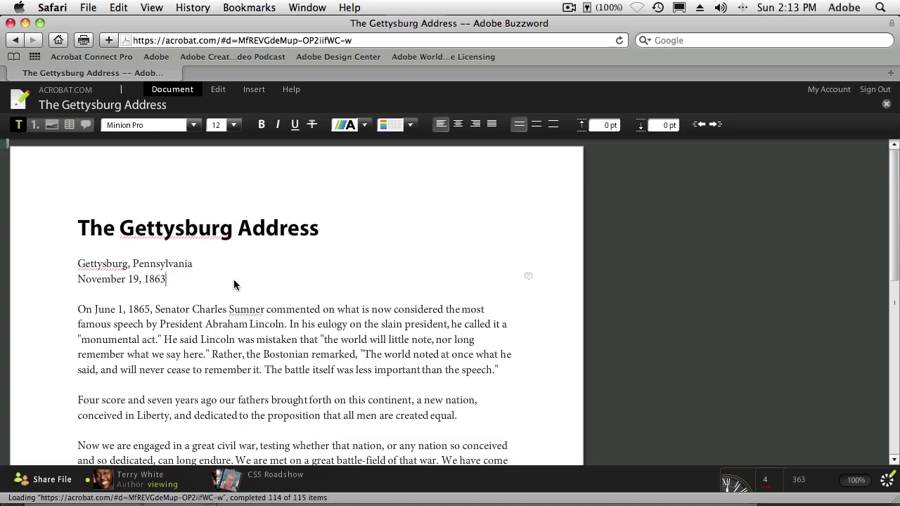
Return to InDesign and place the linked Buzzword document The Gettysburg Address into the full empty narrow column on page 2
key(super+Tab)
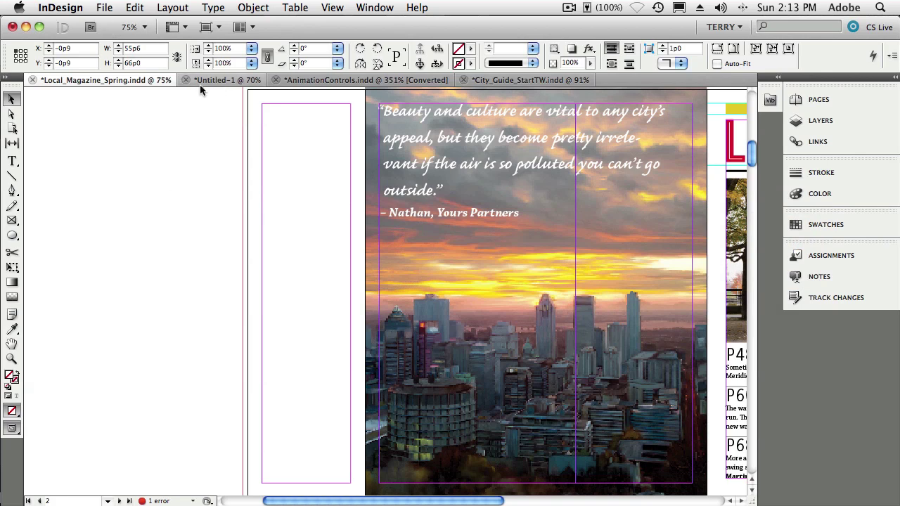
click(120, 143)
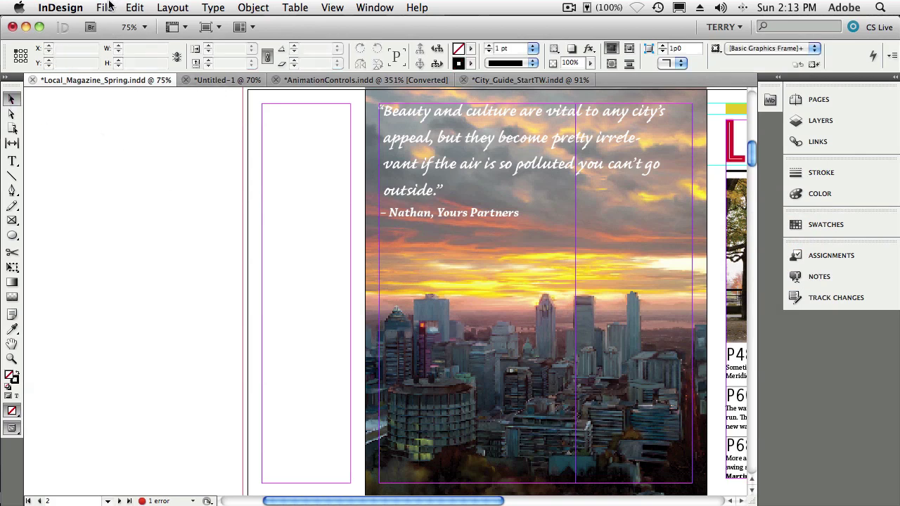
click(104, 8)
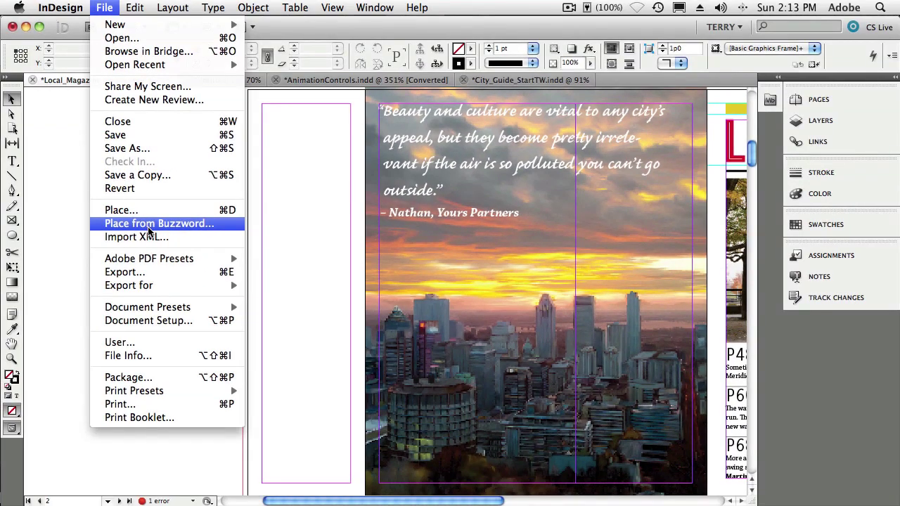
click(148, 228)
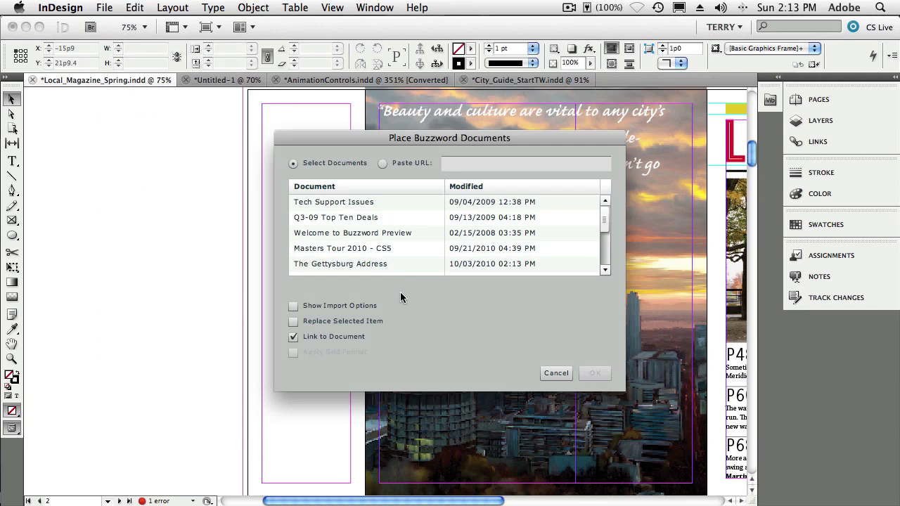
click(360, 265)
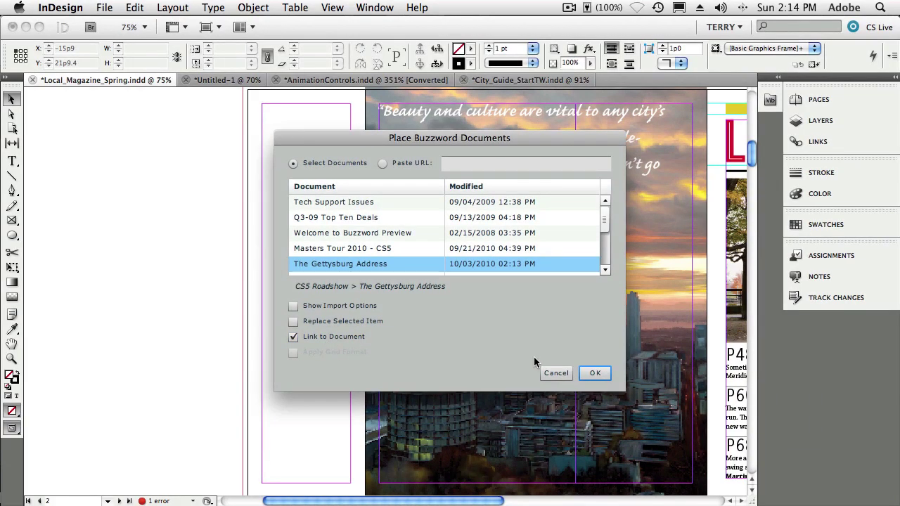
click(590, 373)
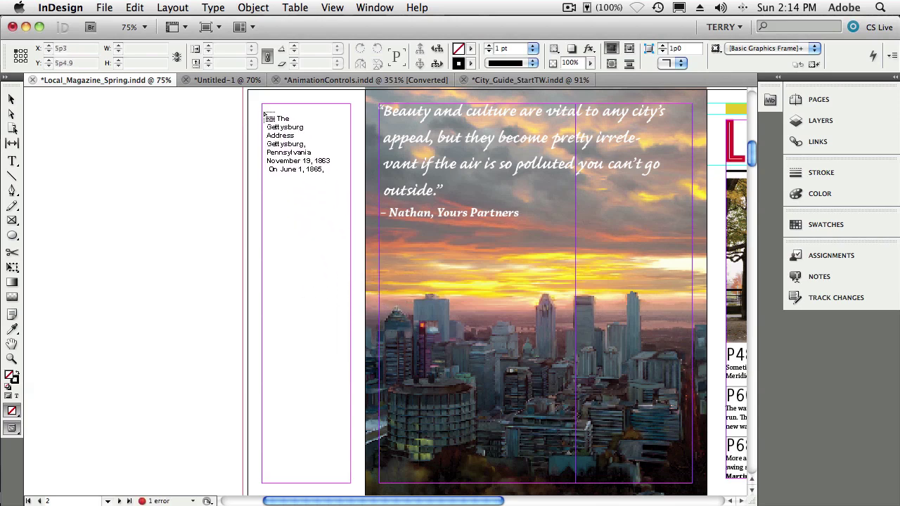
drag(262, 106, 350, 483)
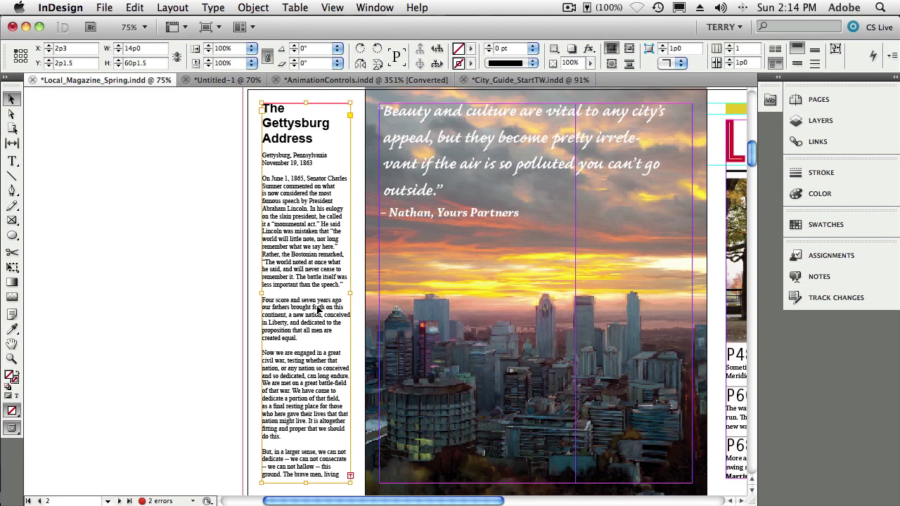
Go to page 11 and enlarge the paragraph under "Cobblestones, gentrification and local produce" with the Type tool ready
click(108, 502)
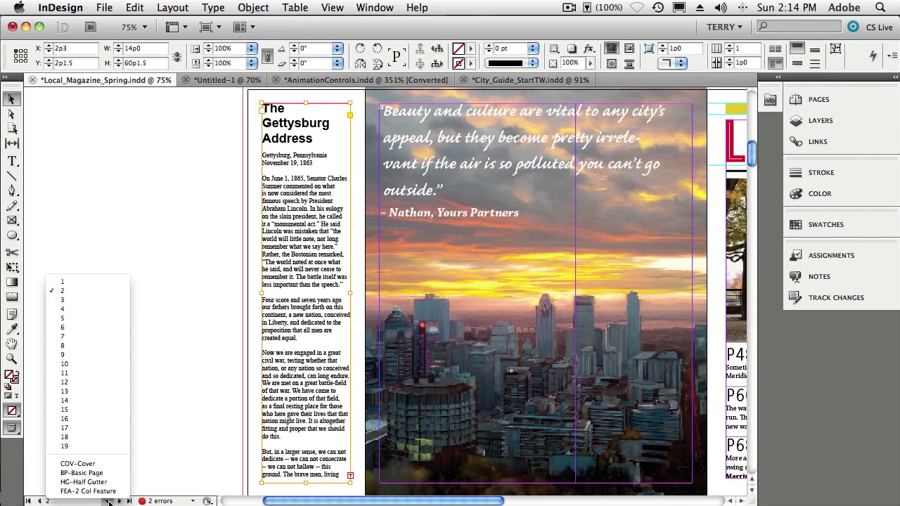
click(80, 373)
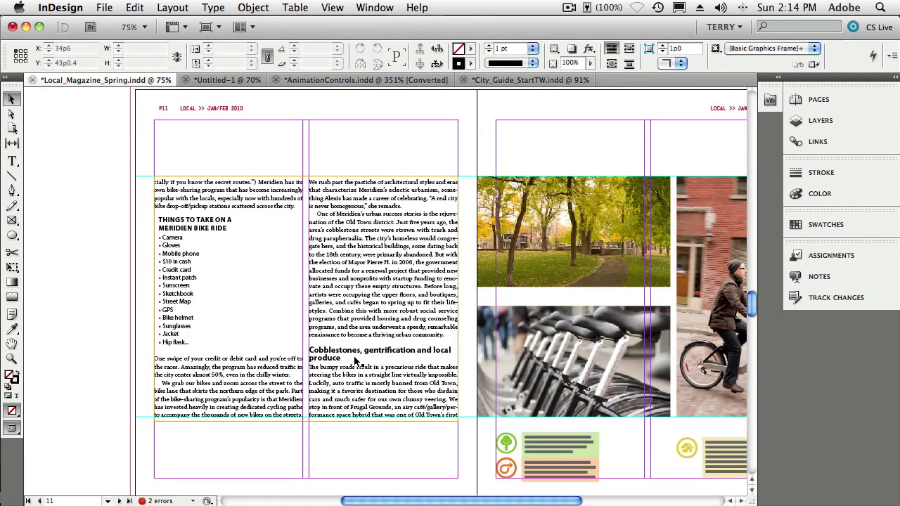
key(z)
drag(307, 338, 459, 399)
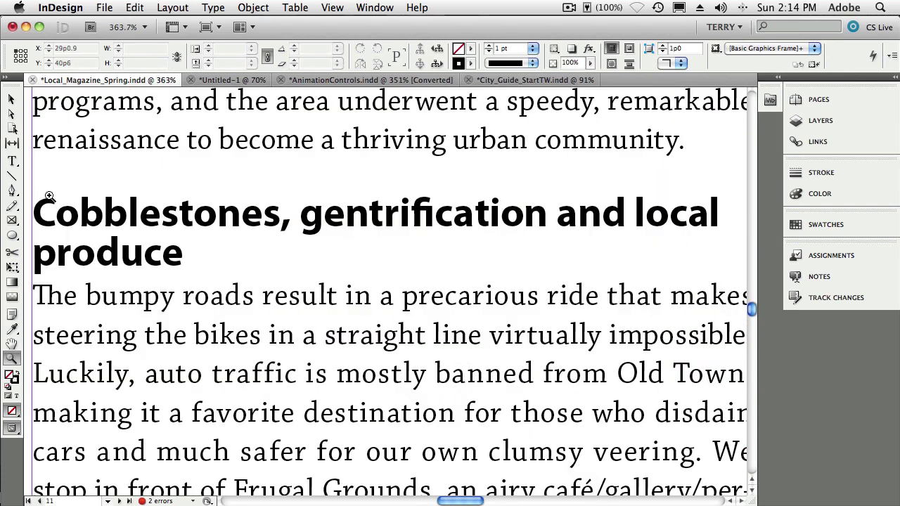
click(12, 161)
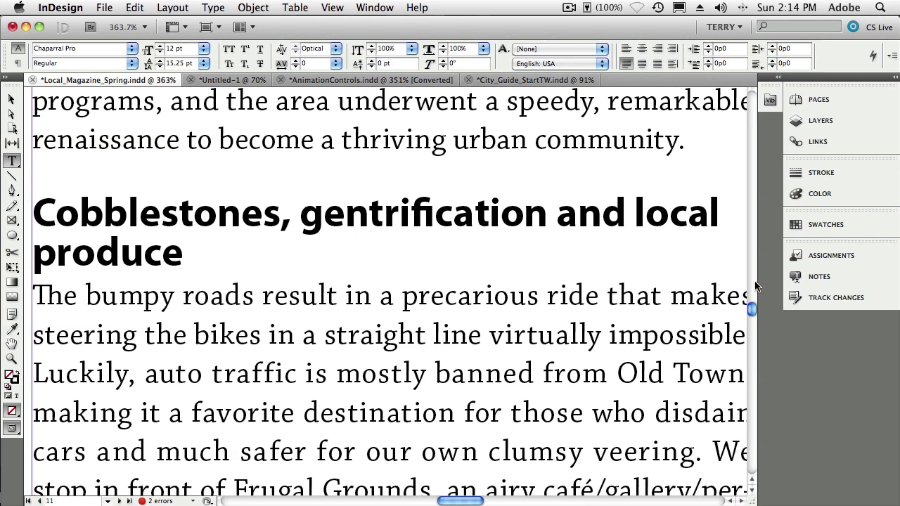
scroll(758, 288, down, 3)
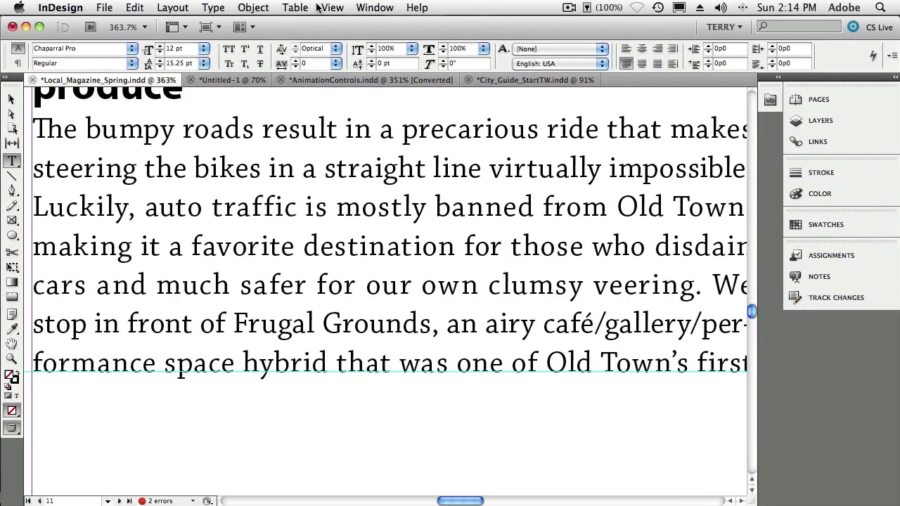
click(360, 7)
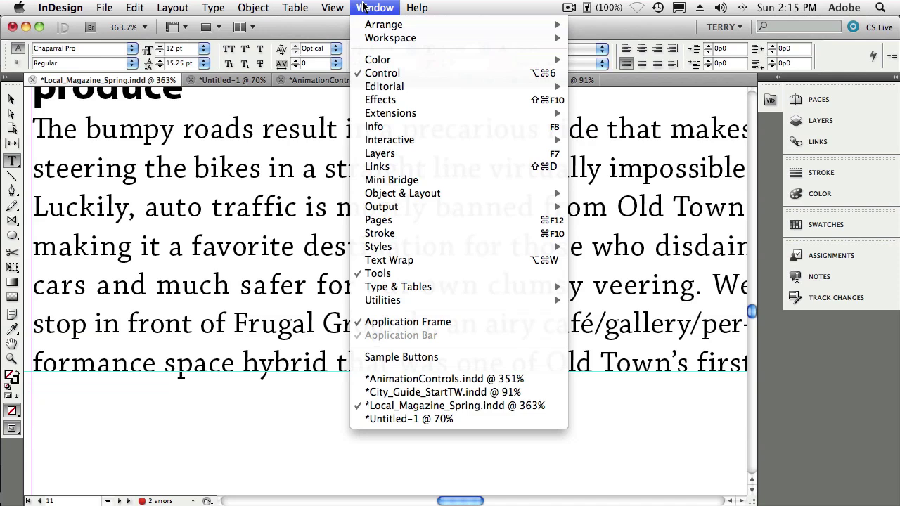
mouse_move(395, 115)
mouse_move(396, 88)
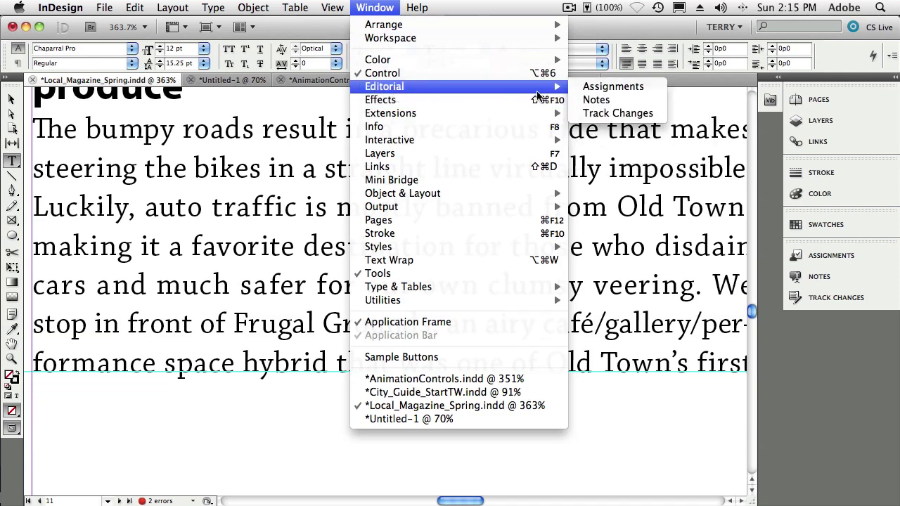
click(383, 7)
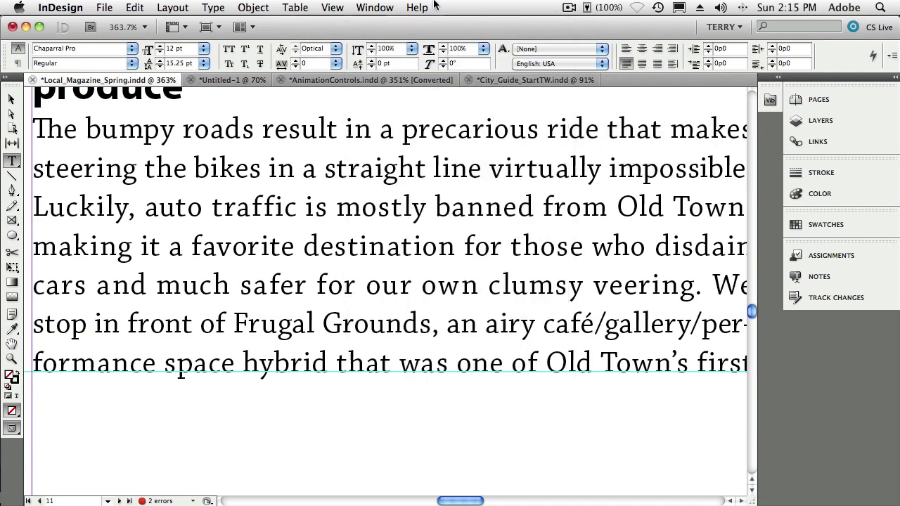
click(392, 7)
click(394, 7)
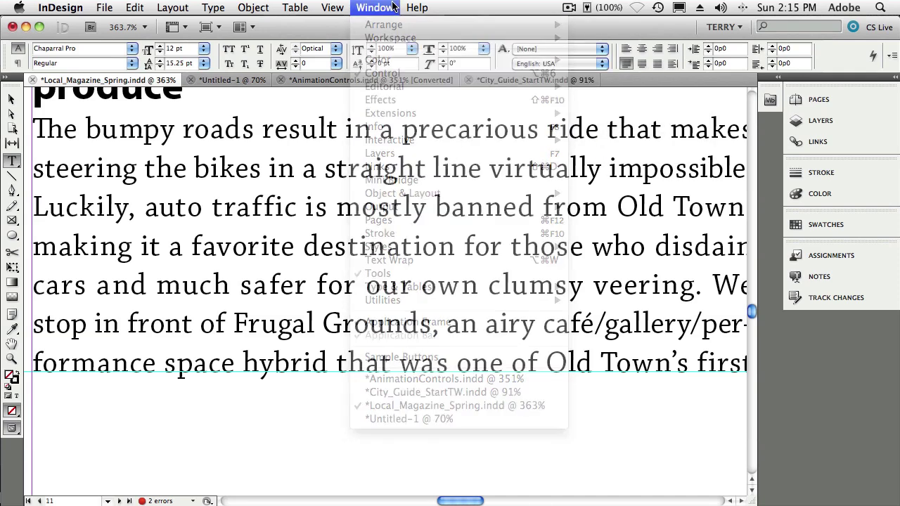
Place the text cursor in the paragraph's word "those" and enable Track Changes for this story
click(825, 298)
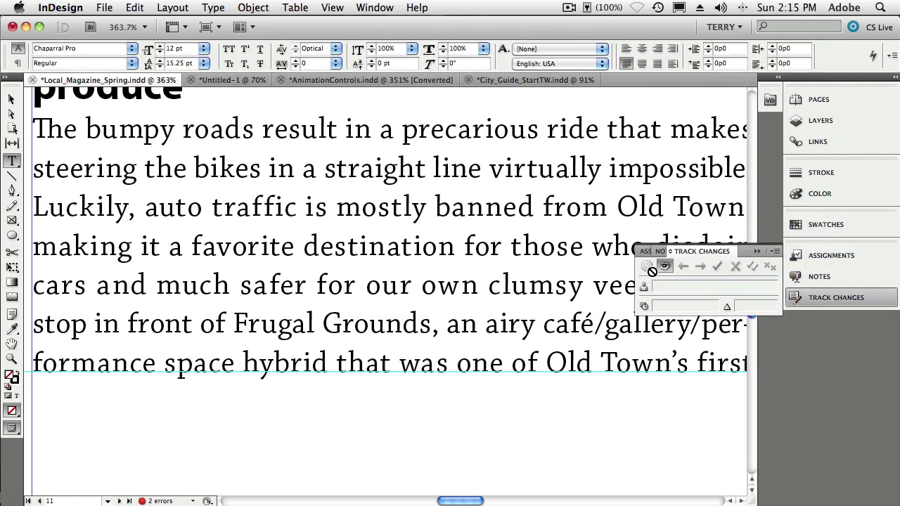
click(572, 227)
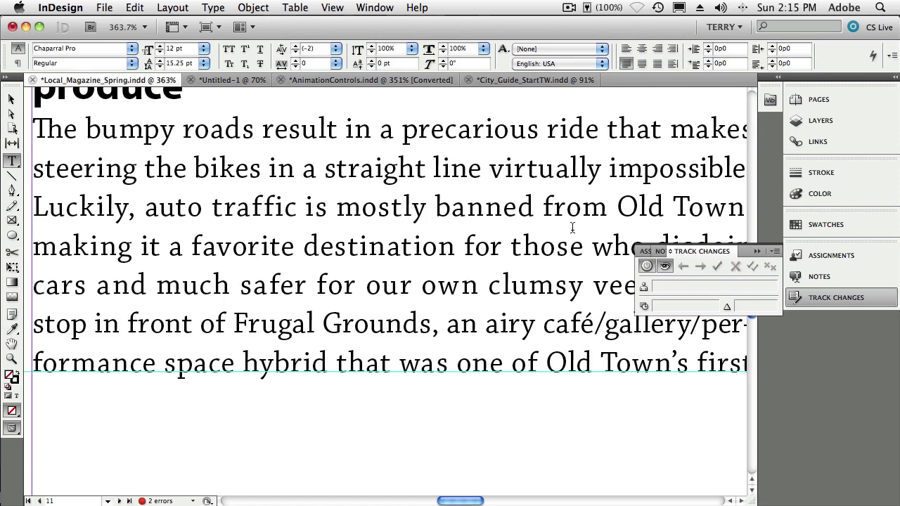
click(645, 267)
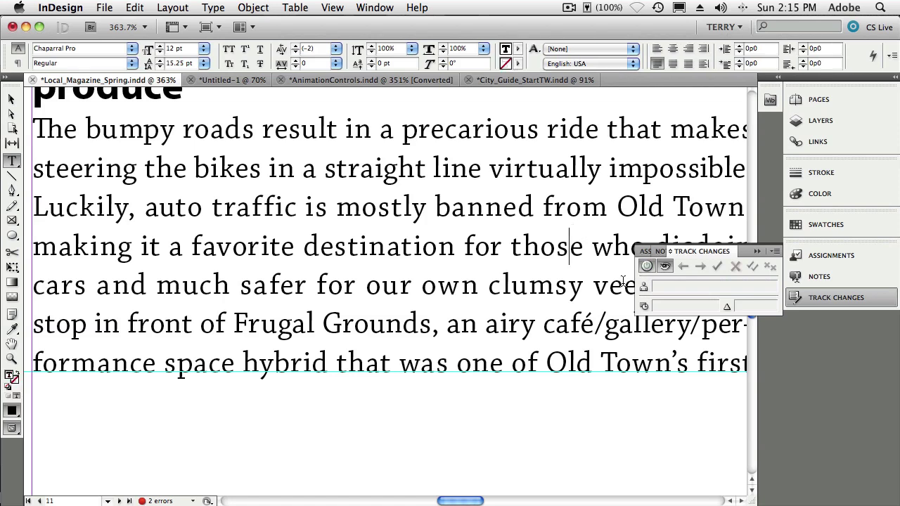